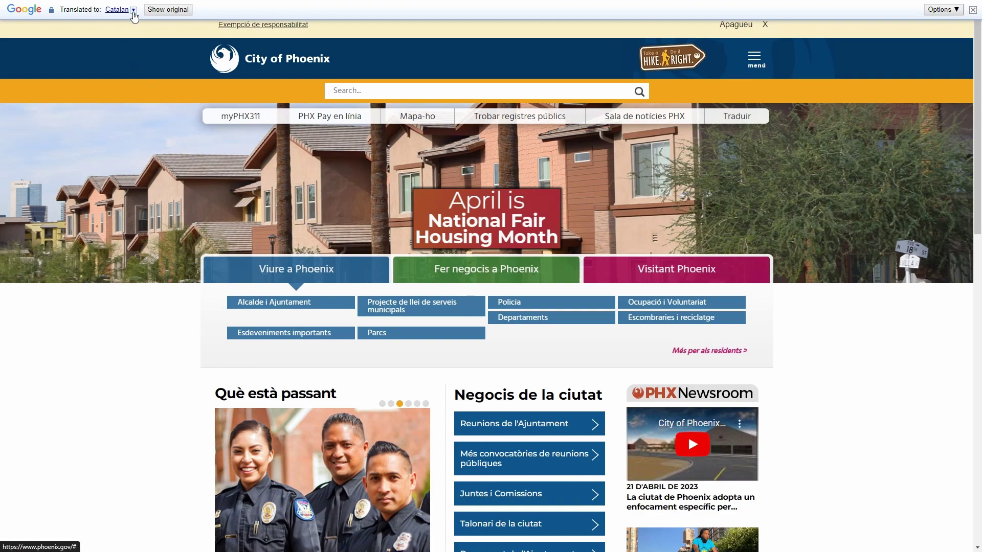
# - Translate the Phoenix site into Mizo, then switch it back to the original English
pyautogui.click(133, 9)
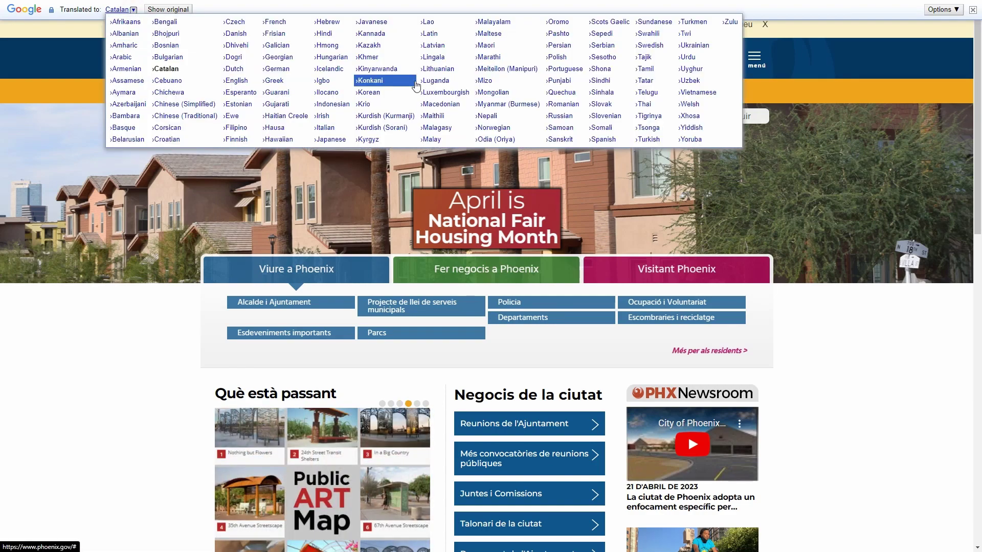
pyautogui.click(489, 82)
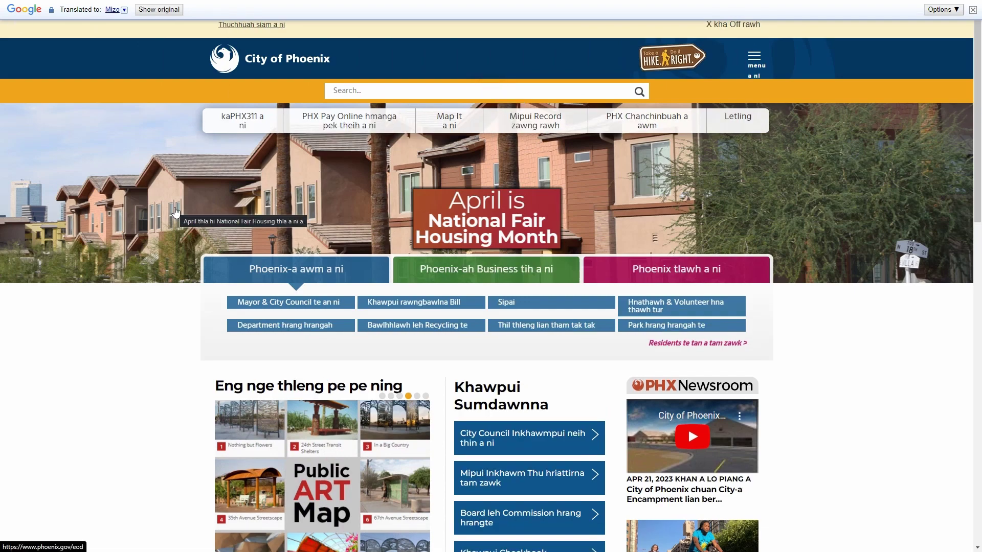
pyautogui.click(125, 11)
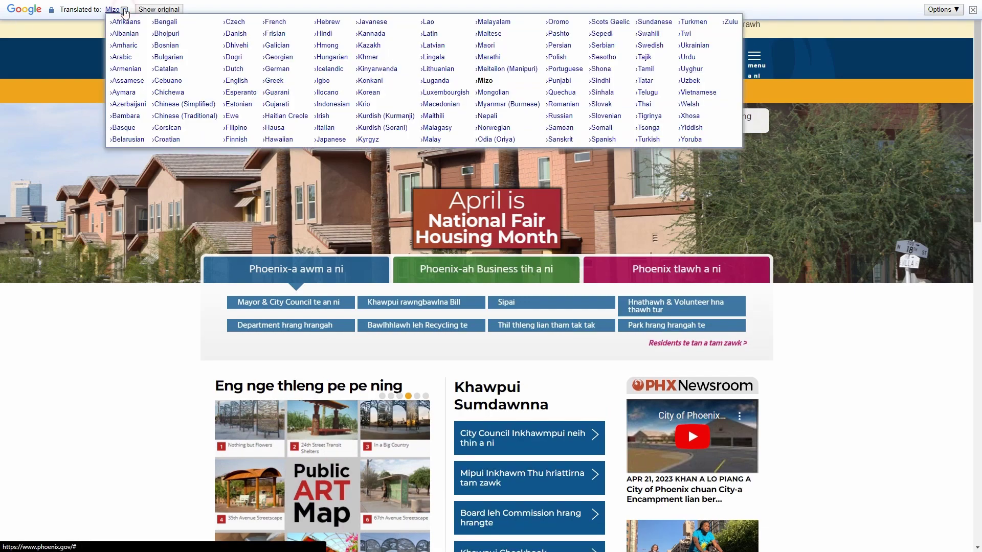
pyautogui.click(229, 80)
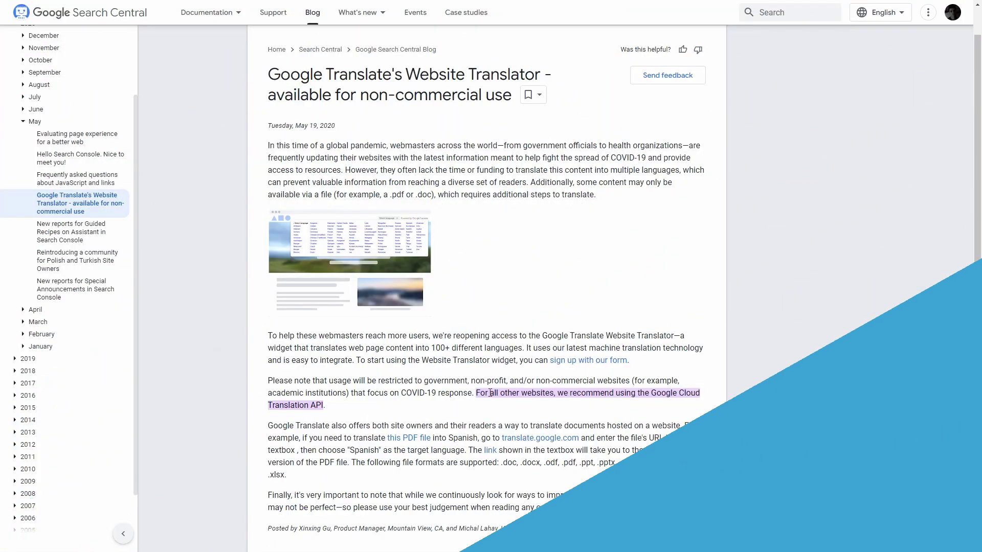
# - Highlight the sentence 'For all other websites, we recommend using the Google Cloud Translation API.'
pyautogui.moveTo(475, 393); pyautogui.dragTo(532, 409)
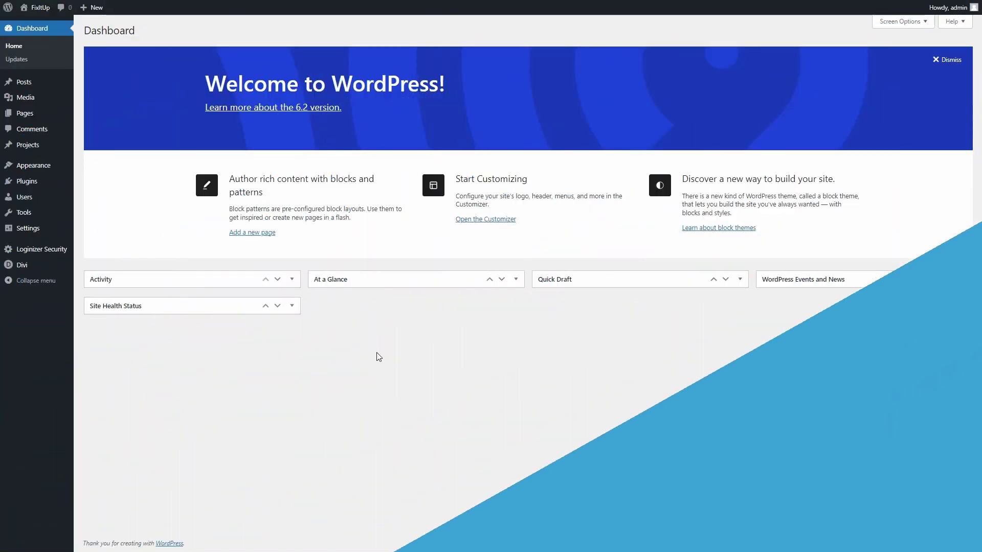
# - Search for the TranslatePress plugin, then install and activate it
pyautogui.moveTo(41, 184)
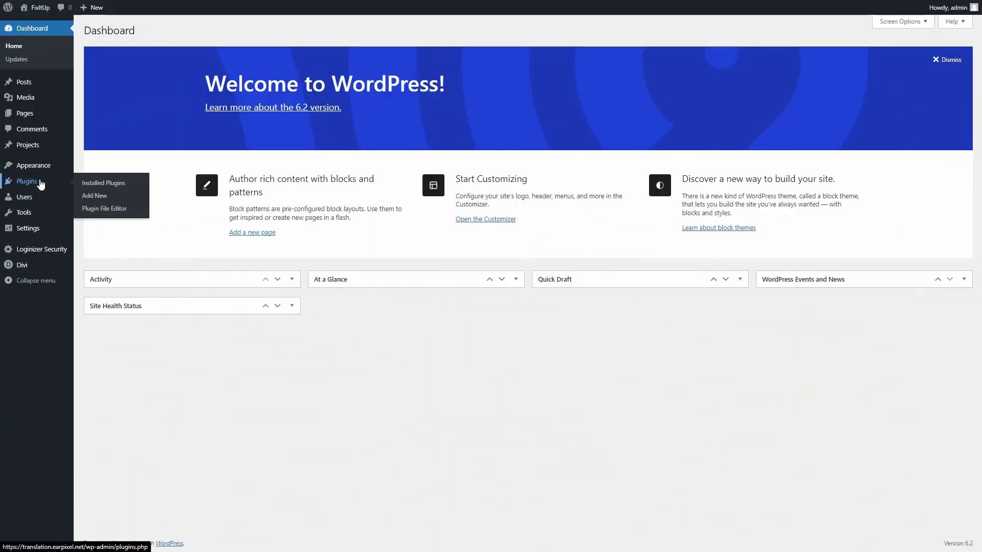
pyautogui.click(113, 199)
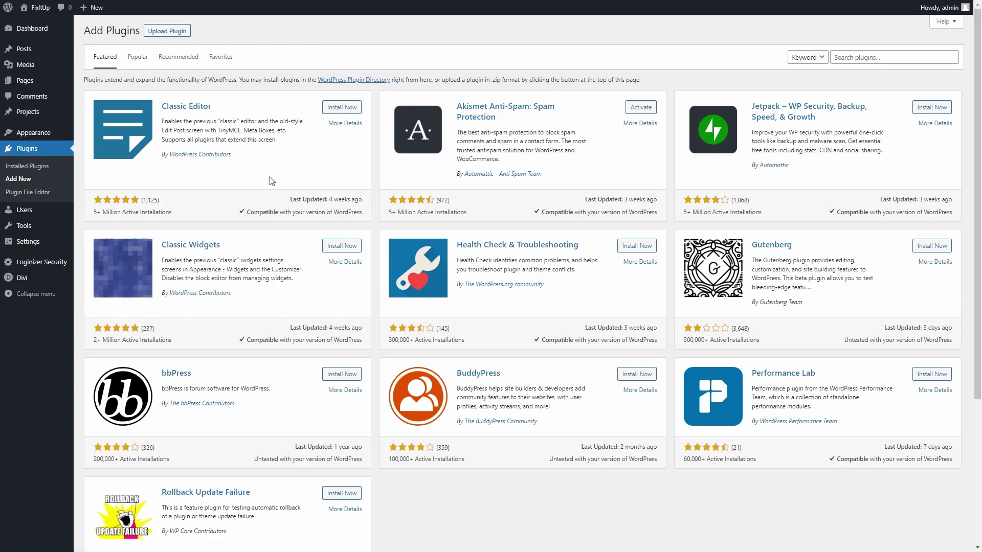
pyautogui.click(870, 53)
pyautogui.write('TranslatePress')
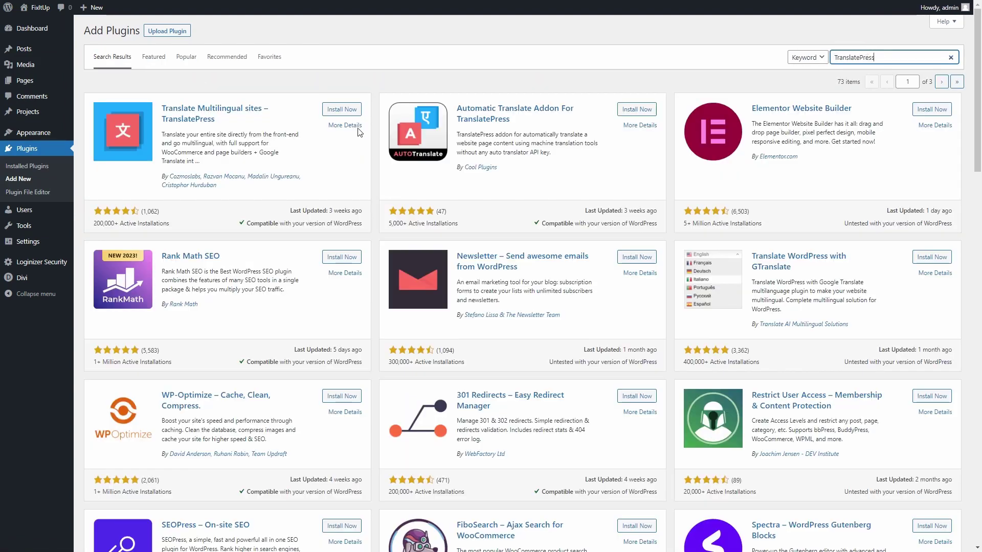
pyautogui.click(342, 109)
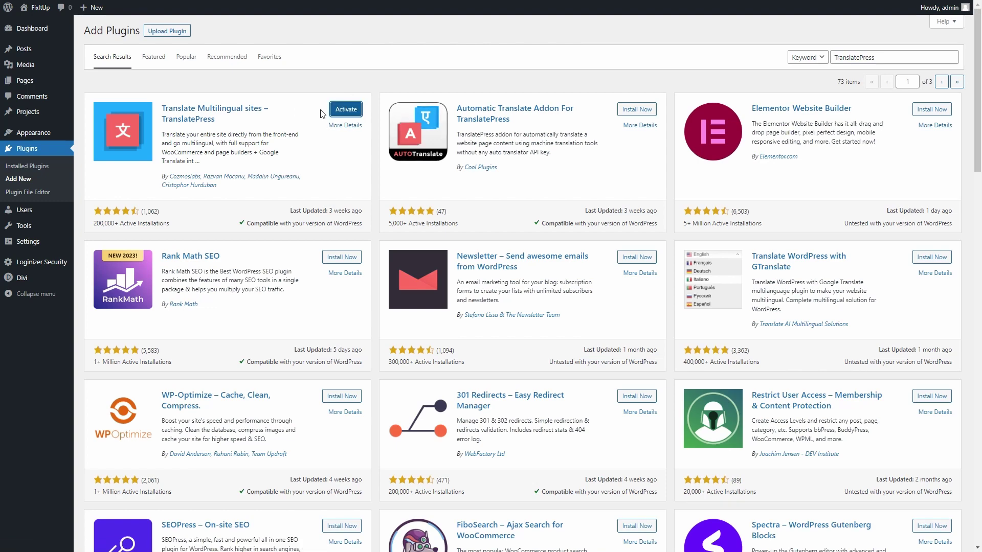
pyautogui.click(346, 109)
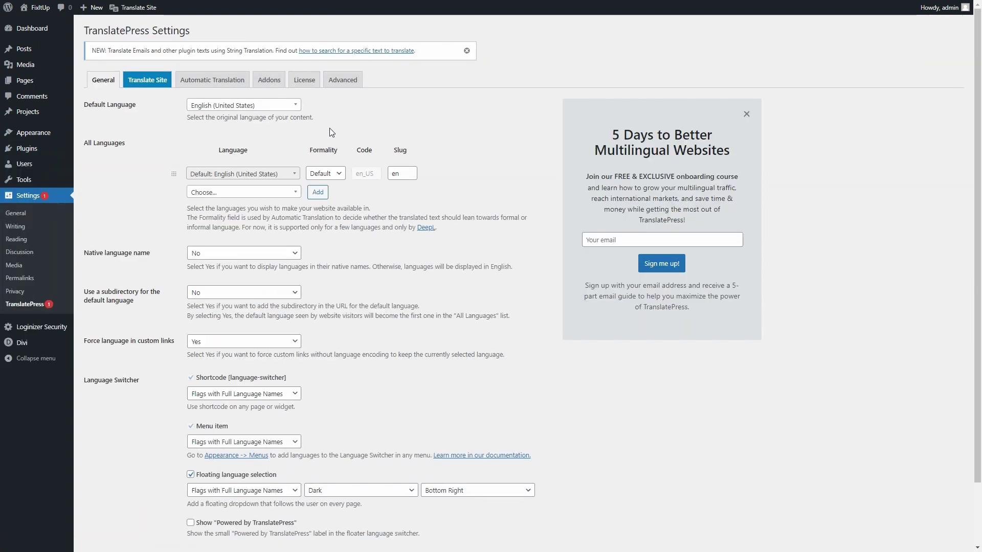
# - Add Spanish (Spain) as a site language in TranslatePress and save the settings
pyautogui.click(264, 191)
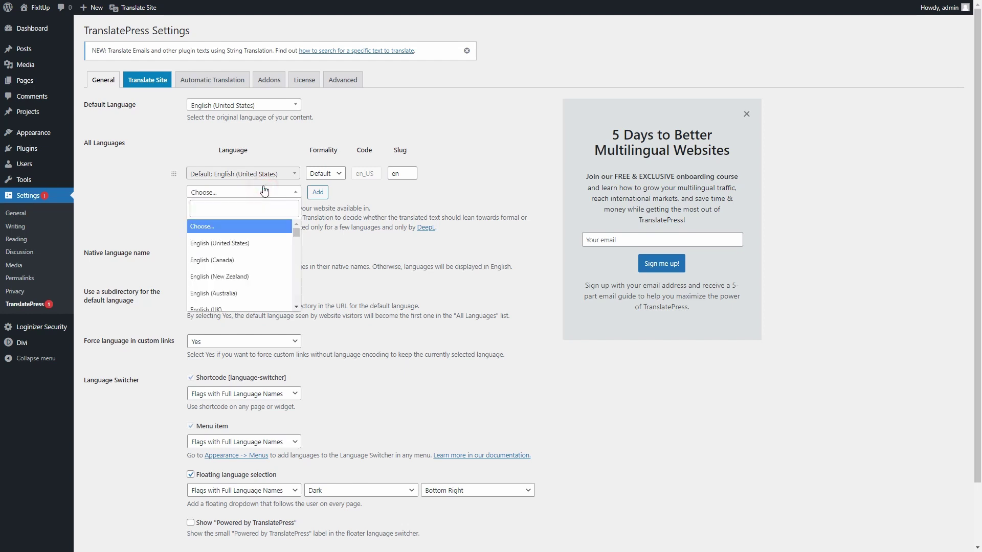
pyautogui.click(242, 205)
pyautogui.write('Spain')
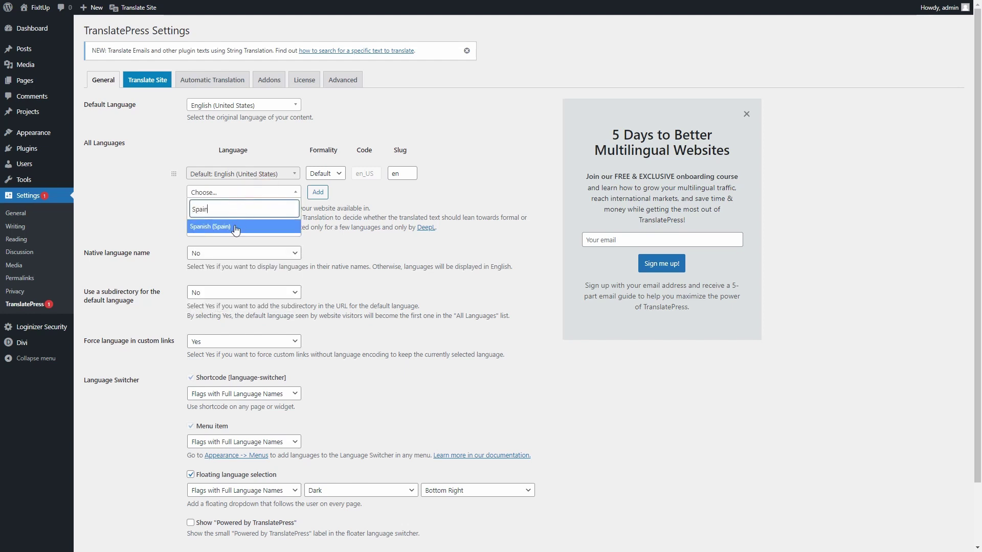
pyautogui.click(235, 226)
pyautogui.click(318, 193)
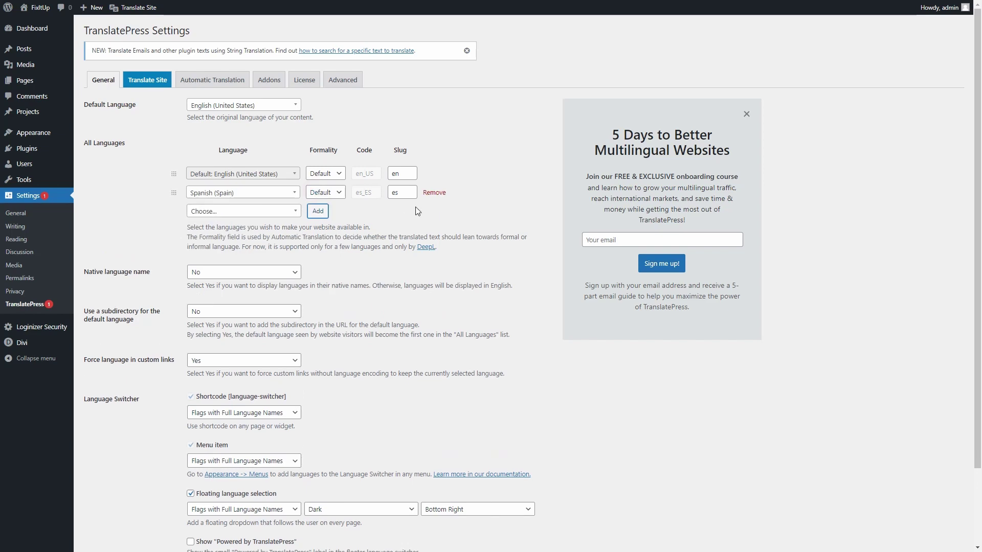
pyautogui.scroll(-2, 317, 205)
pyautogui.click(107, 504)
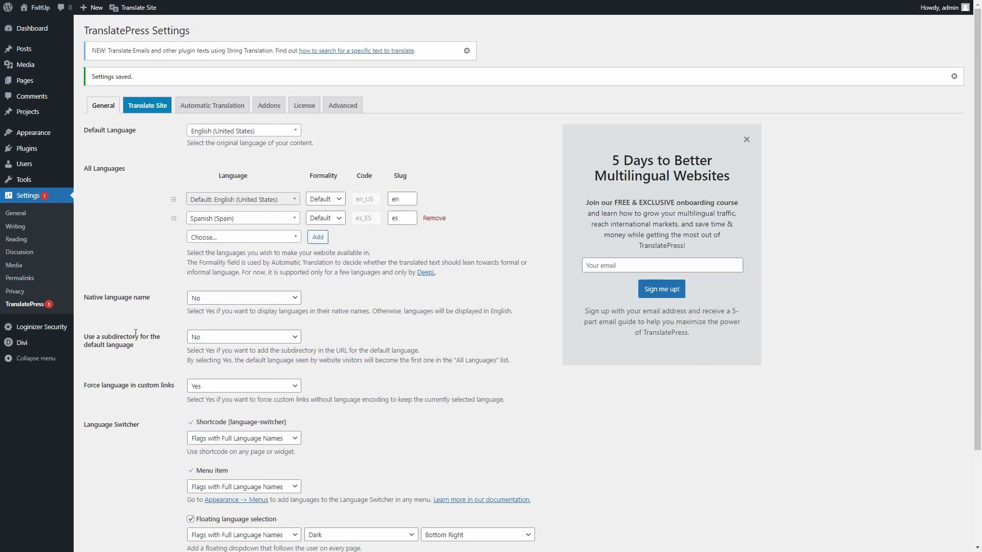
pyautogui.click(217, 105)
# - Enable automatic translation with Google Translate v2, paste the API key, and save
pyautogui.click(217, 105)
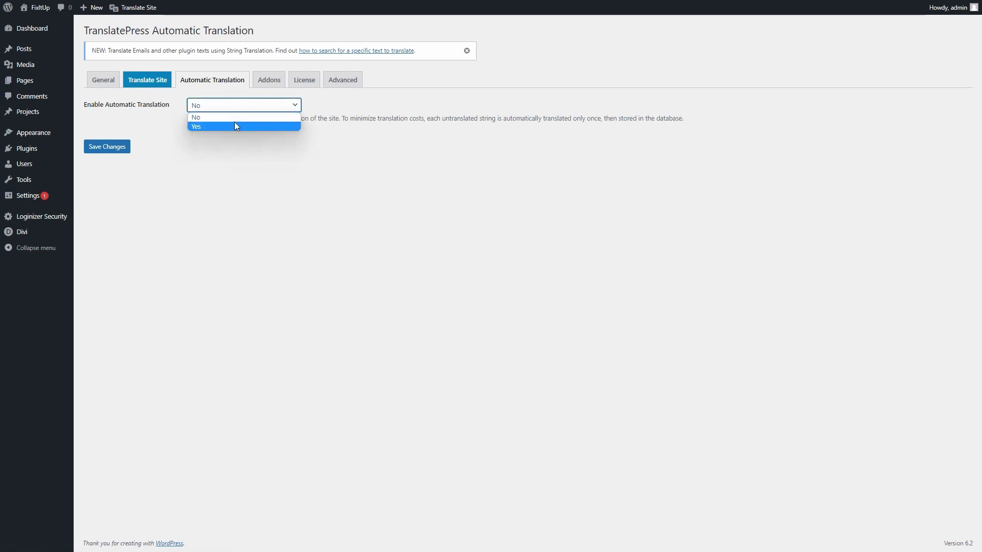
pyautogui.click(235, 123)
pyautogui.click(257, 179)
pyautogui.hotkey('ctrl', 'v')
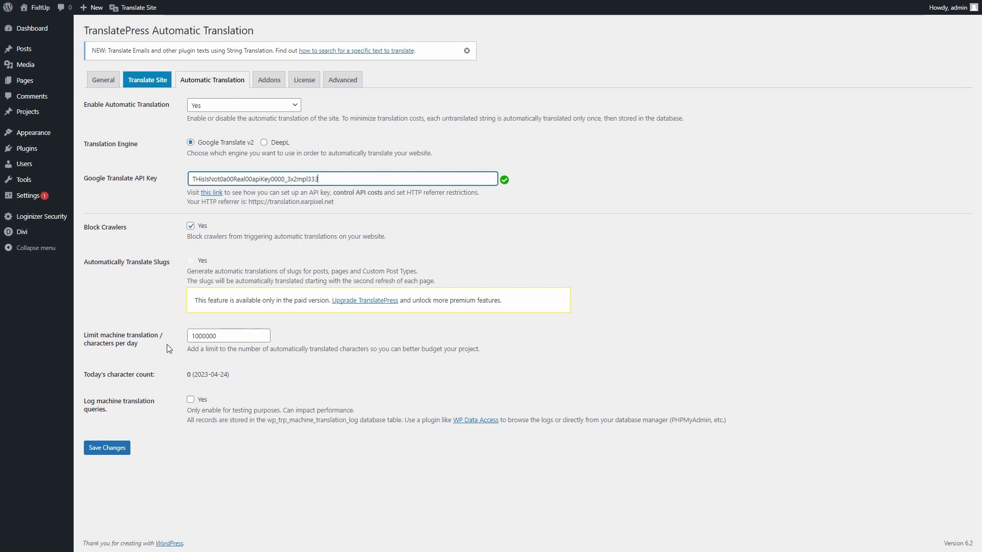
pyautogui.click(108, 448)
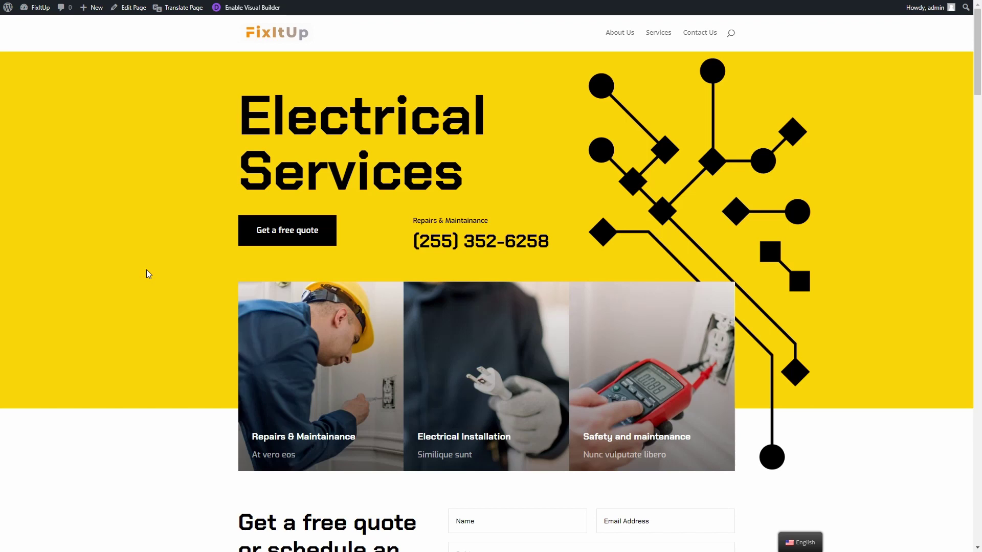
pyautogui.moveTo(816, 542)
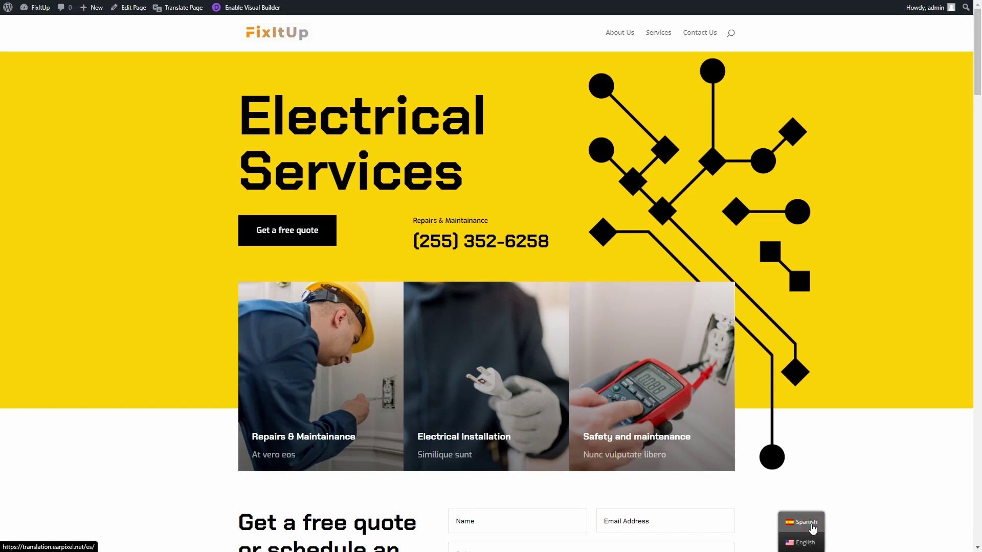
pyautogui.click(813, 528)
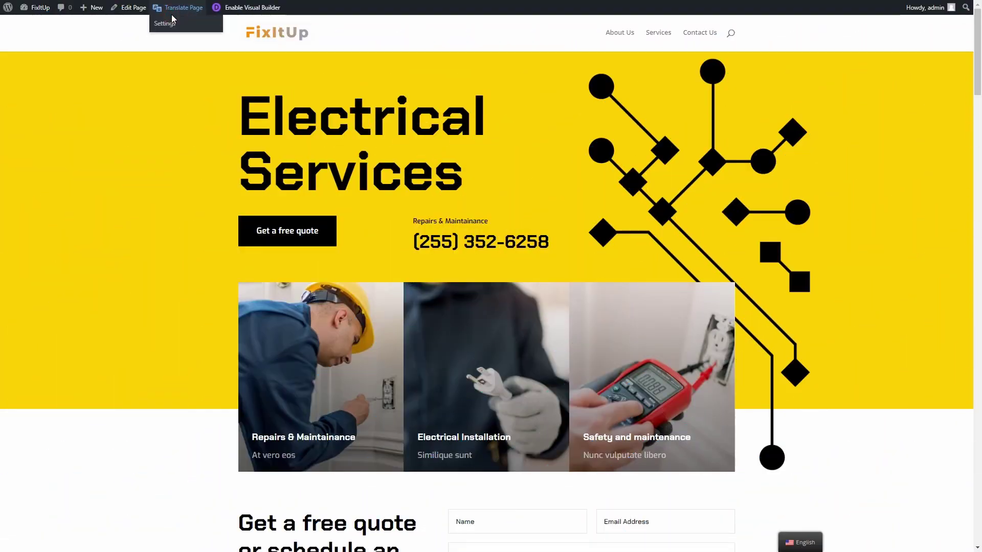
# - Open the visual translation editor in Spanish and select the 'Get a free quote' button
pyautogui.click(173, 17)
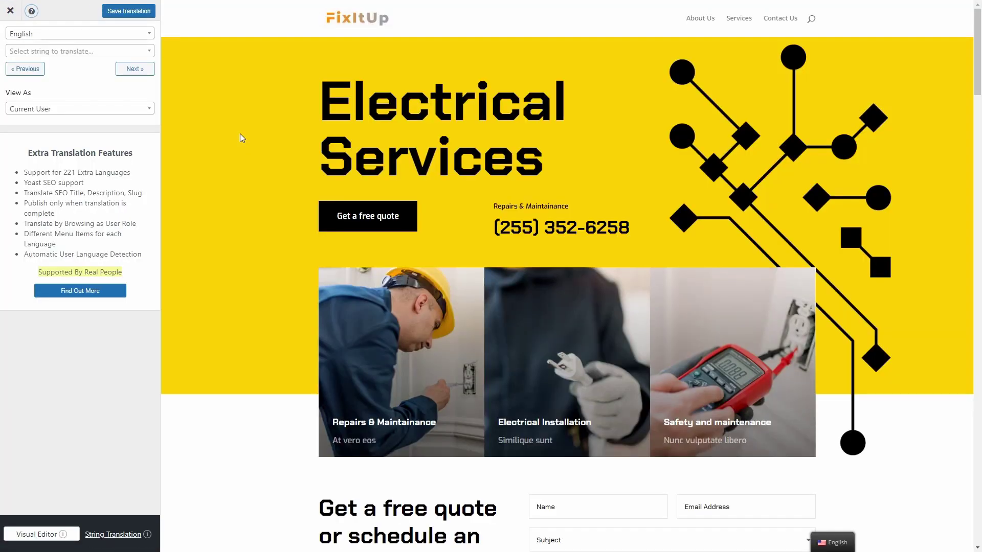
pyautogui.click(66, 34)
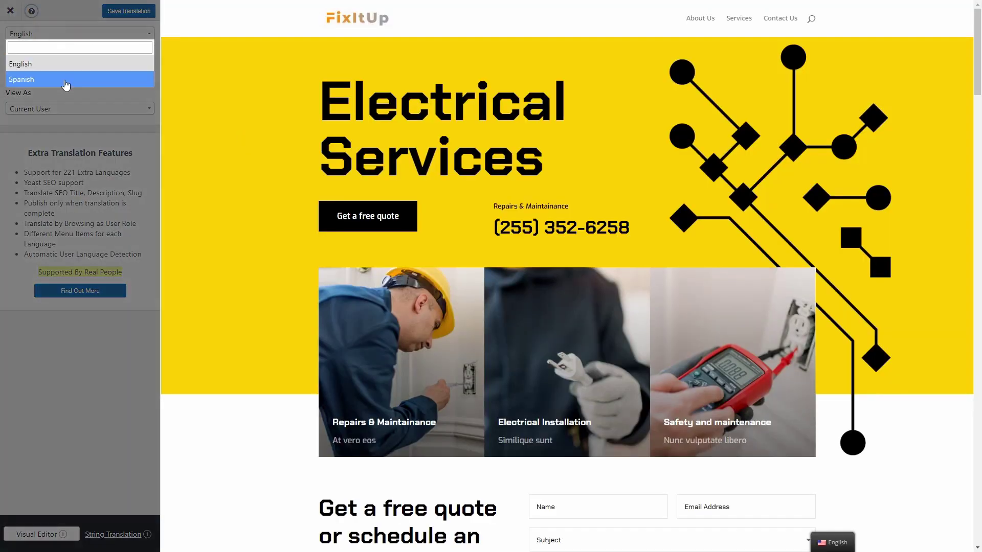
pyautogui.click(66, 79)
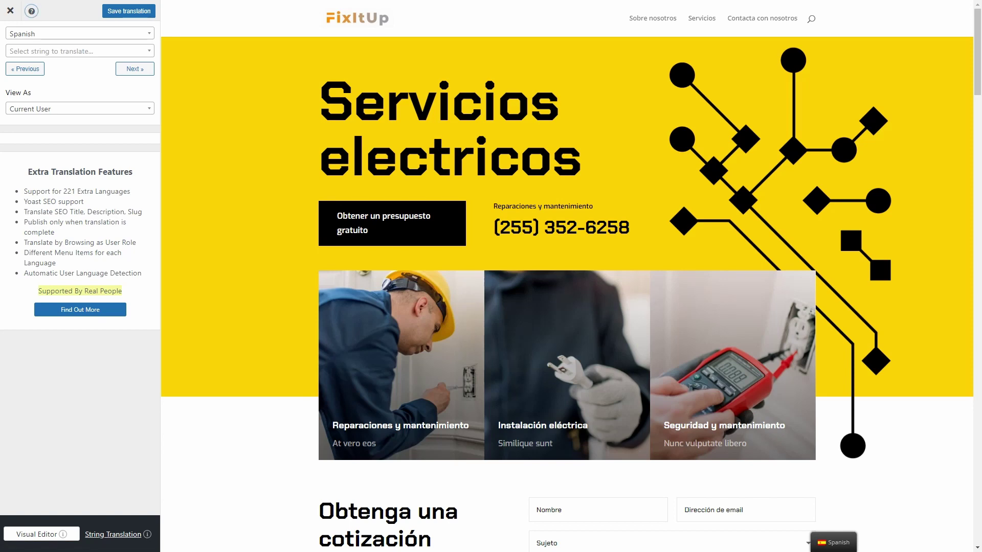
pyautogui.moveTo(345, 238)
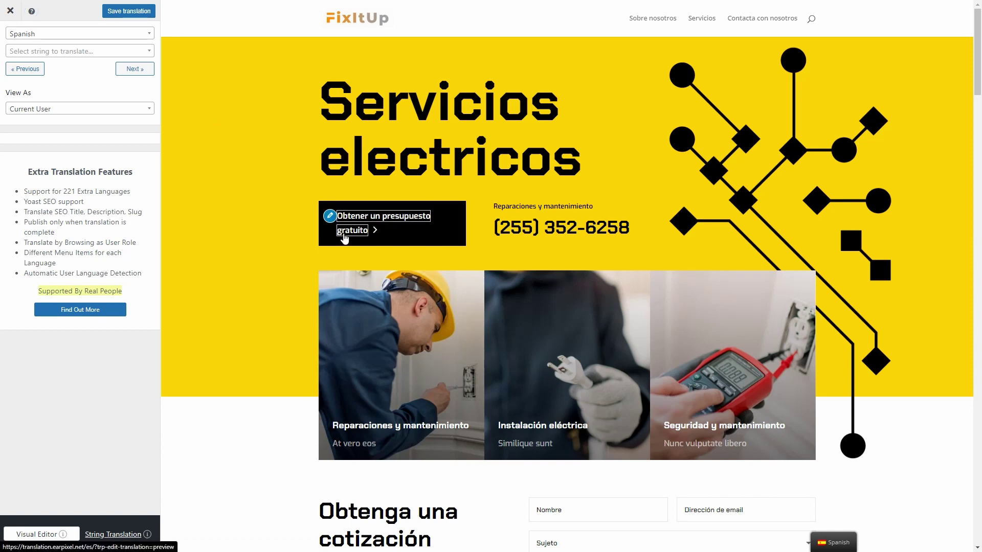
pyautogui.click(330, 218)
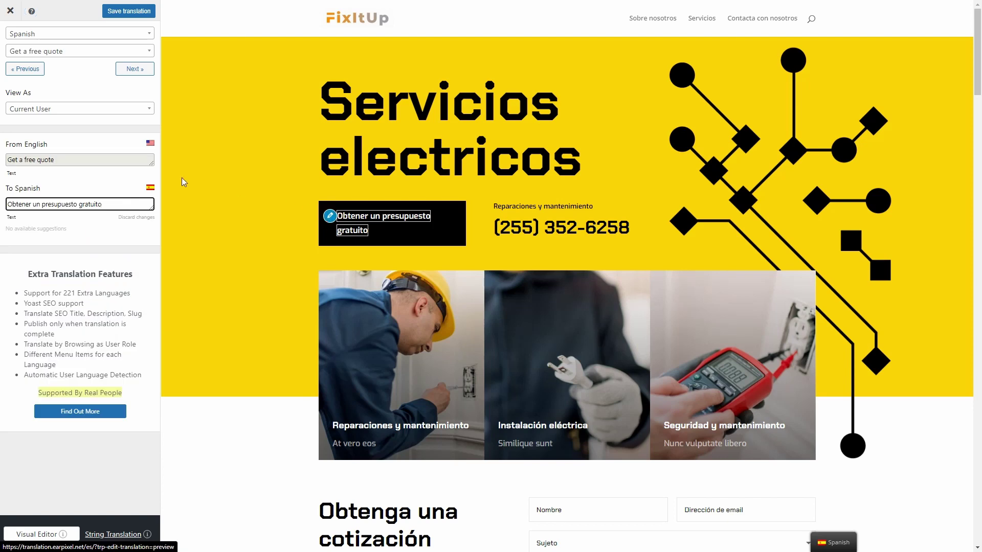
# - Change the Spanish text to 'Obtener una cuota gratis' and save the translation
pyautogui.click(40, 203)
pyautogui.write('a')
pyautogui.press('Delete')
pyautogui.press('Delete')
pyautogui.press('Delete')
pyautogui.press('Delete')
pyautogui.press('Delete')
pyautogui.press('Delete')
pyautogui.press('Delete')
pyautogui.press('Delete')
pyautogui.press('Delete')
pyautogui.press('Delete')
pyautogui.press('Delete')
pyautogui.press('Delete')
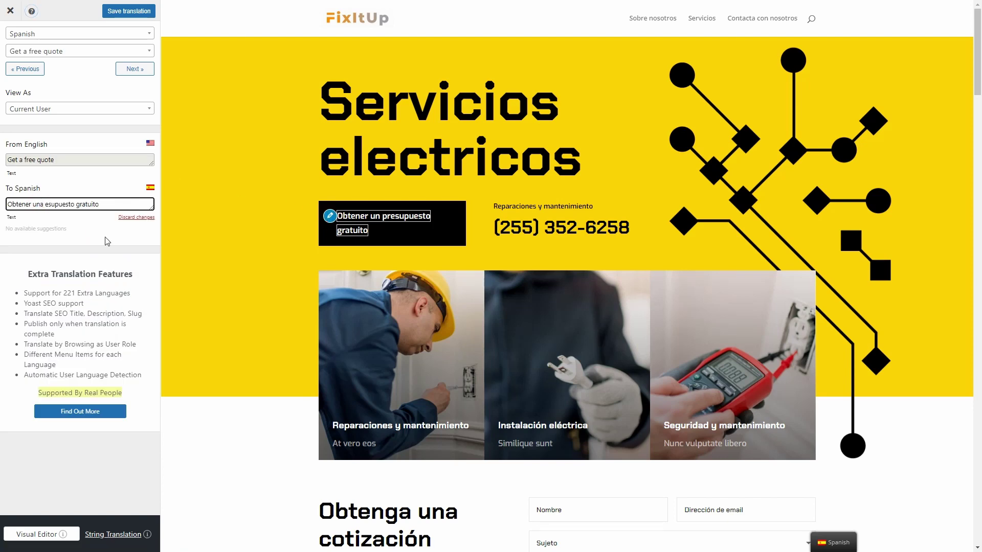
pyautogui.write('cuota')
pyautogui.press('End')
pyautogui.press('BackSpace')
pyautogui.press('BackSpace')
pyautogui.press('BackSpace')
pyautogui.press('BackSpace')
pyautogui.write('is')
pyautogui.click(128, 13)
# - Scroll the TranslatePress Features page through the Translation Features and Advanced Addons plan comparison tables
pyautogui.moveTo(404, 215)
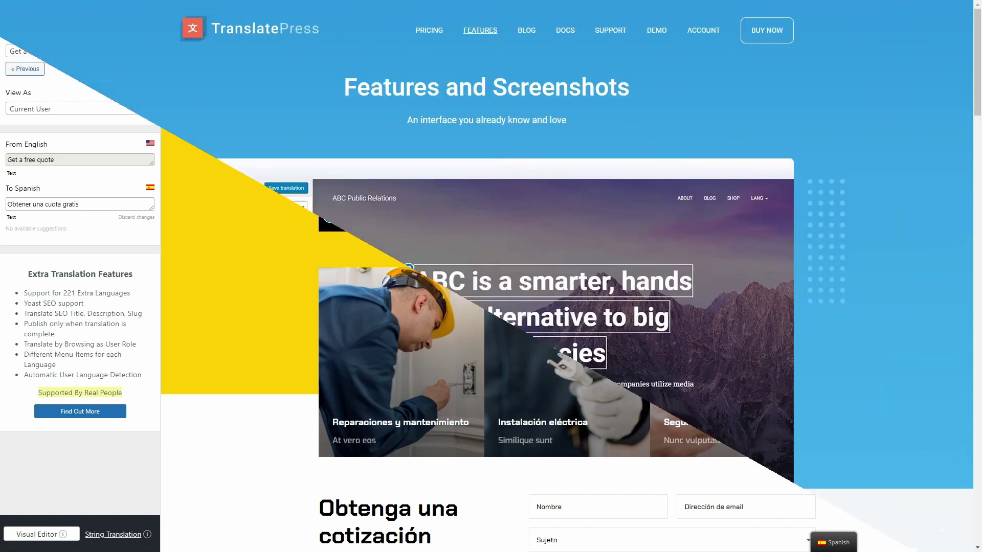
pyautogui.scroll(-5, 80, 162)
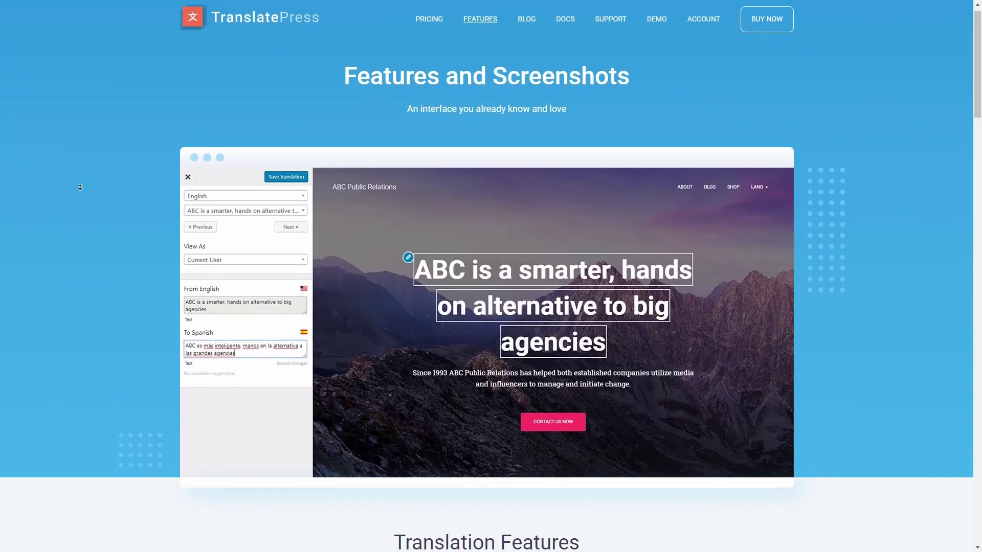
pyautogui.scroll(-6, 80, 187)
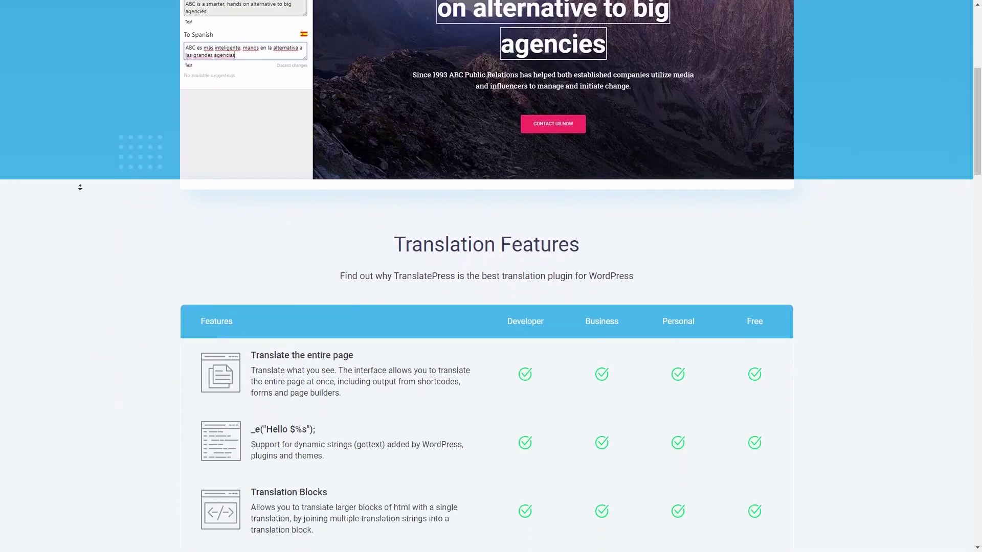
pyautogui.scroll(-6, 81, 187)
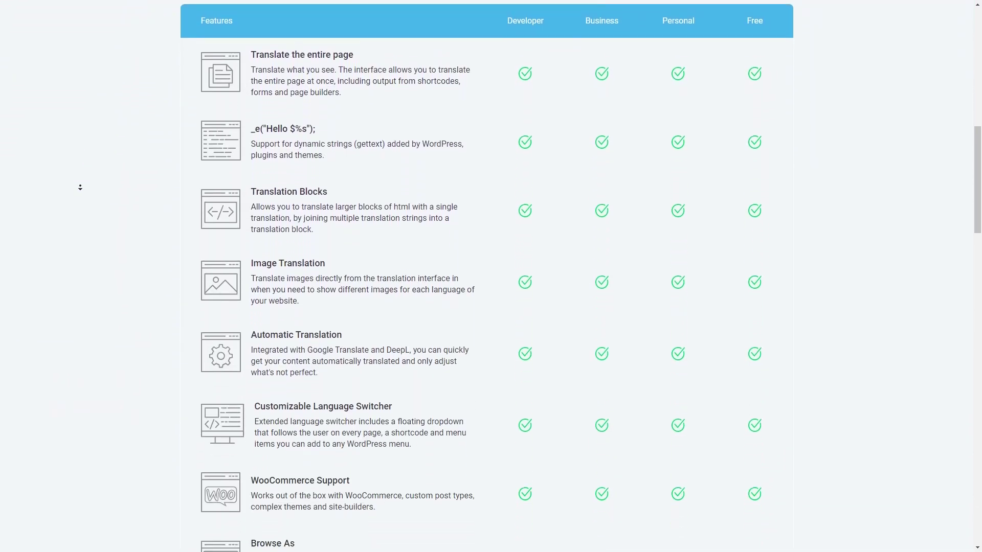
pyautogui.scroll(-5, 80, 187)
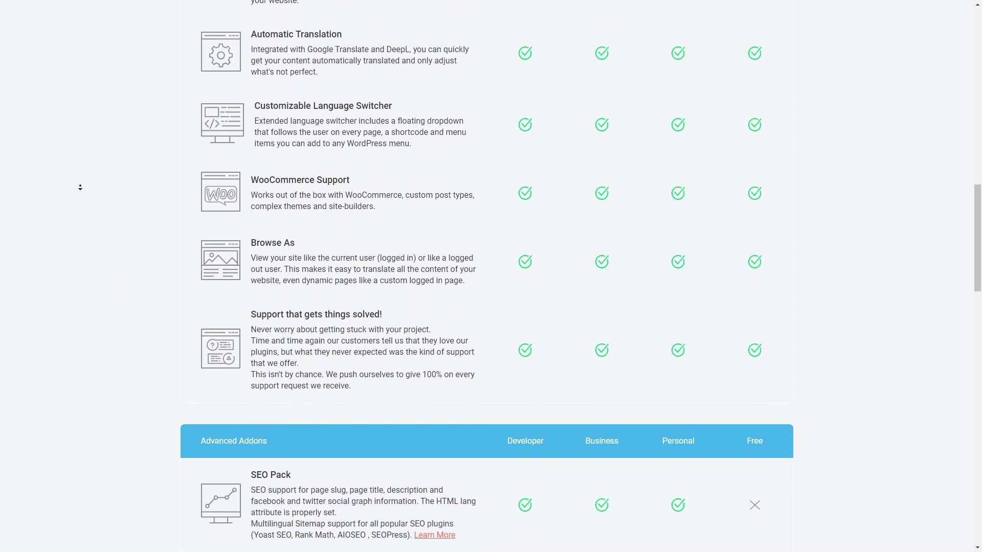
pyautogui.scroll(-6, 80, 187)
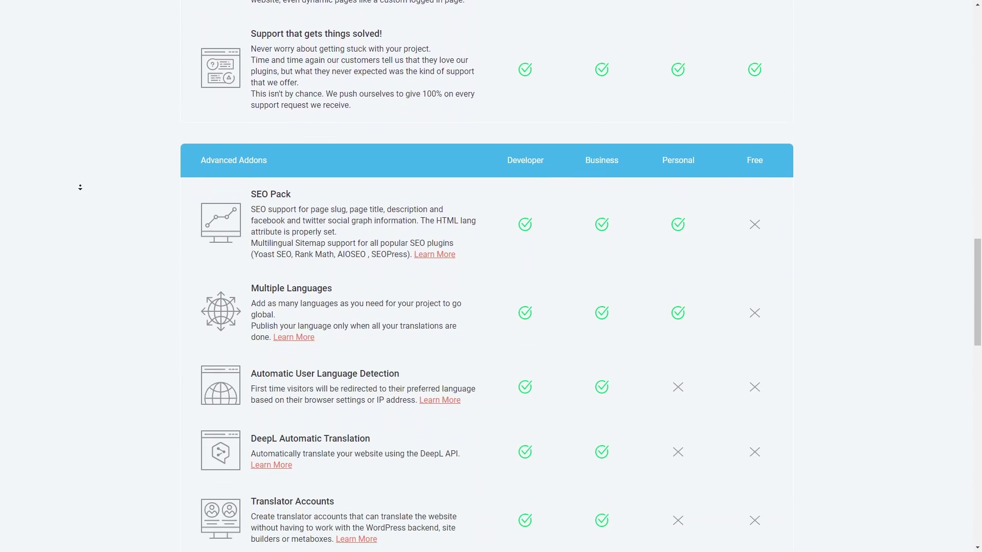
pyautogui.scroll(-6, 81, 187)
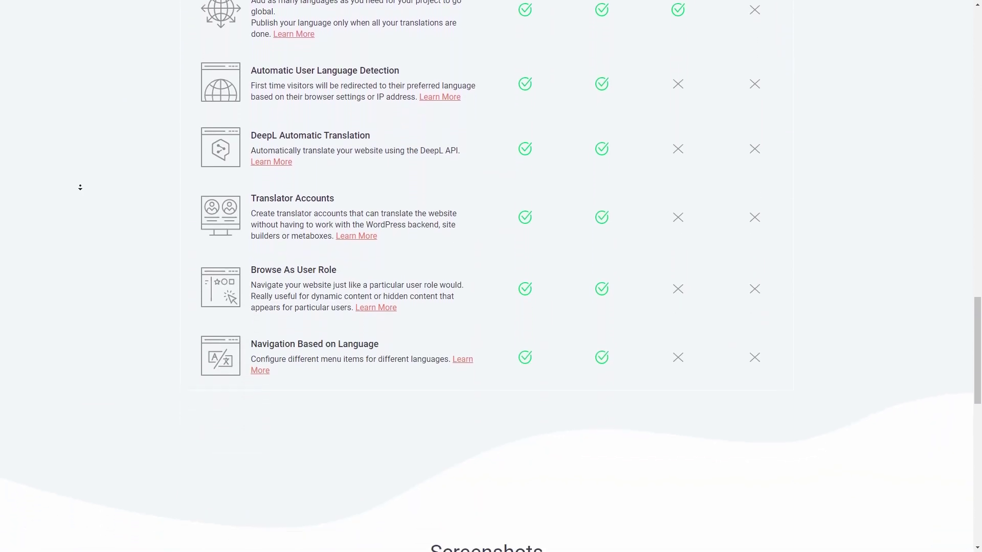